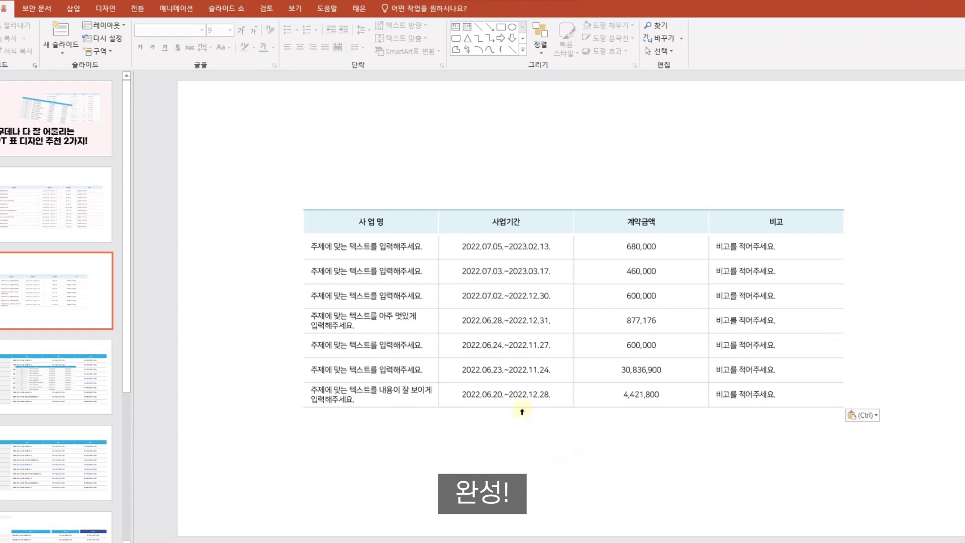
click(522, 411)
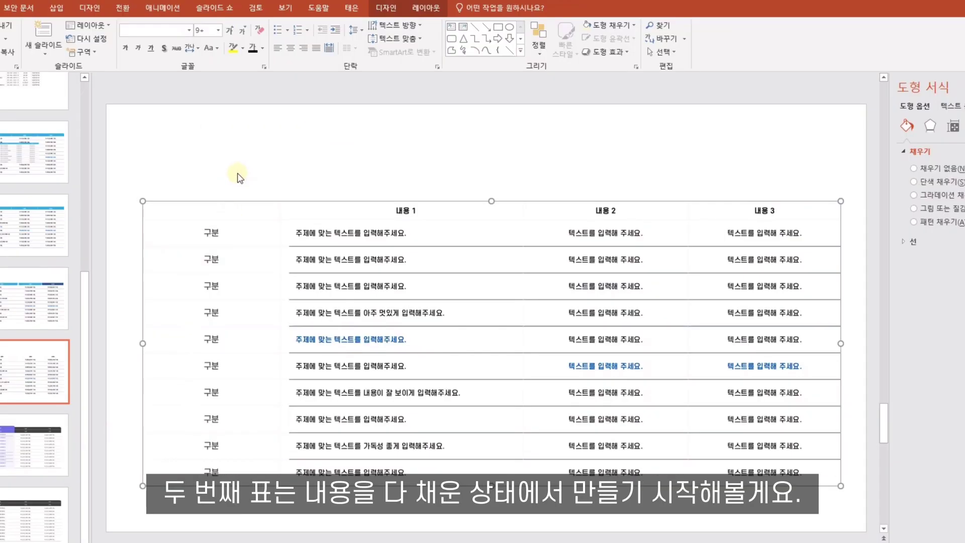
click(358, 147)
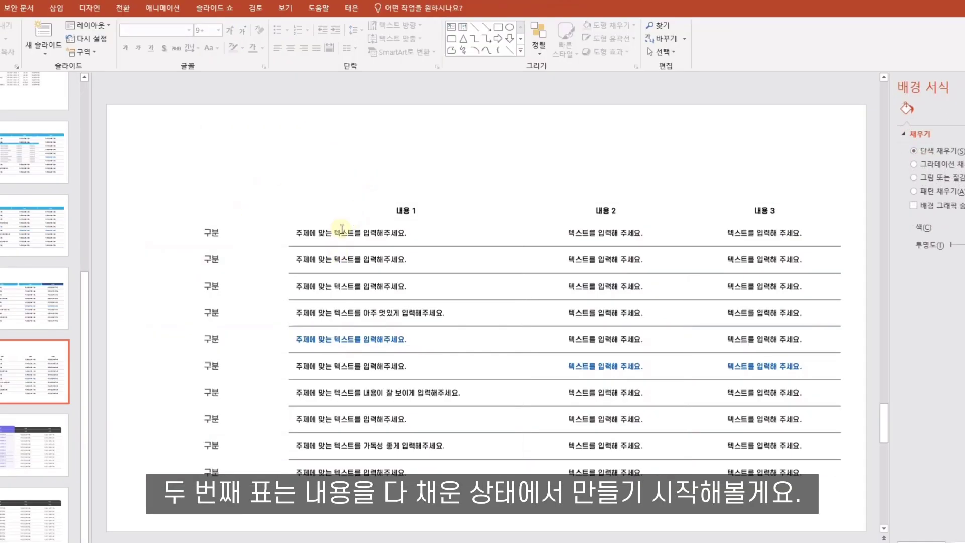
click(384, 237)
click(370, 157)
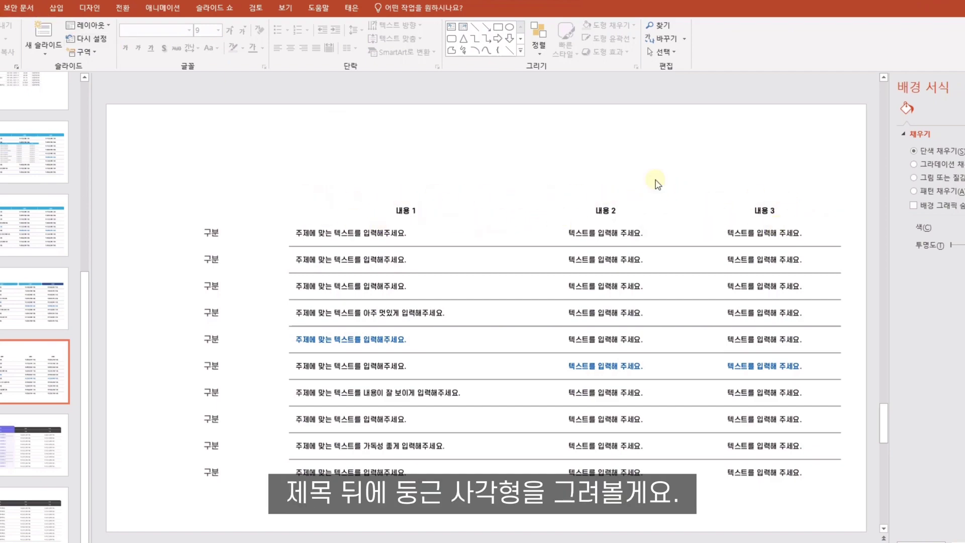
Draw a rounded rectangle about 10.76 cm wide and 1.04 cm high just above the "내용 1" header cell
click(57, 7)
click(137, 36)
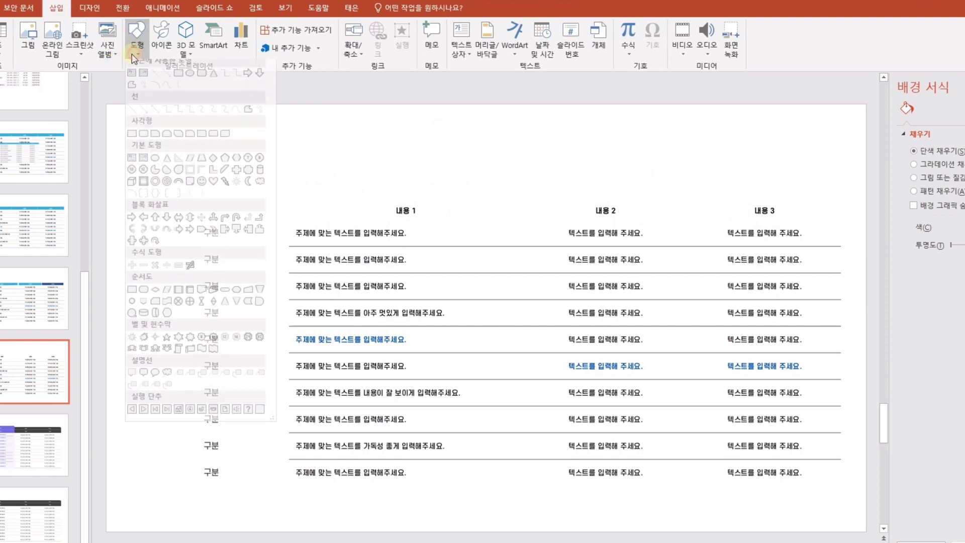
click(202, 78)
mouse_move(284, 196)
mouse_down()
mouse_move(525, 219)
mouse_move(489, 185)
mouse_up()
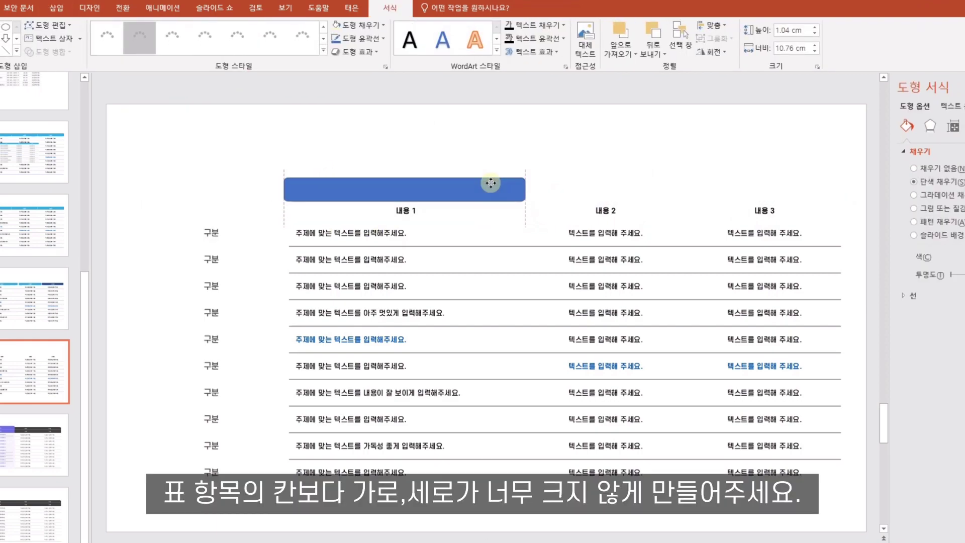
drag(308, 233, 352, 475)
click(510, 192)
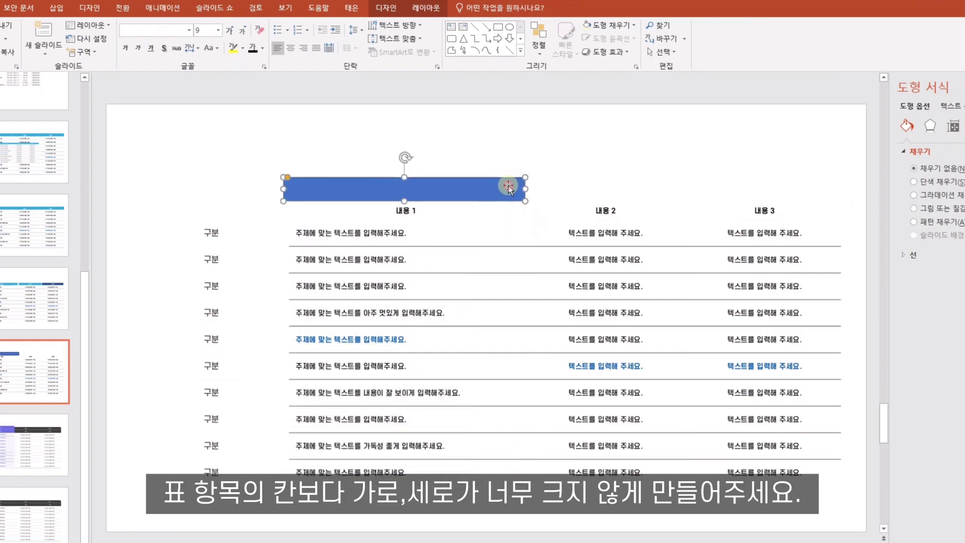
Move the rounded rectangle over the "내용 1" header cell and shrink it to about 10.39 by 0.73 cm to fit
drag(518, 188, 524, 208)
drag(407, 220, 406, 201)
drag(449, 208, 446, 209)
drag(536, 205, 281, 212)
click(392, 210)
drag(404, 216, 402, 218)
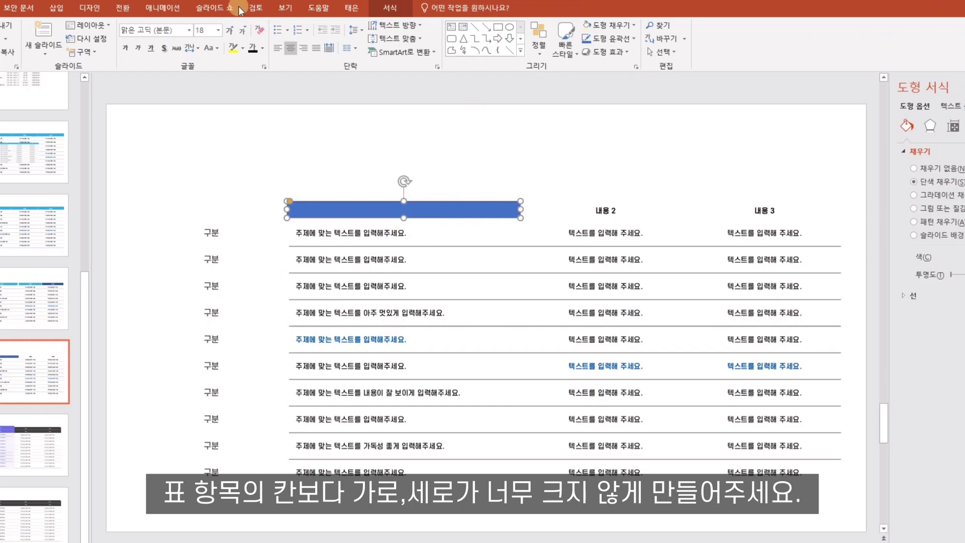
Fill the rounded rectangle with the recently used light blue and remove its outline
click(390, 8)
click(368, 28)
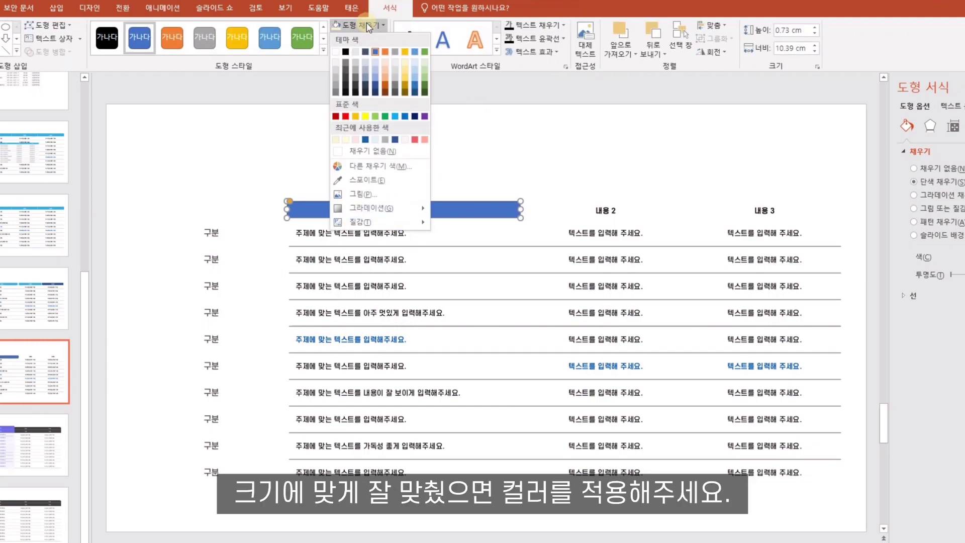
click(535, 147)
click(371, 25)
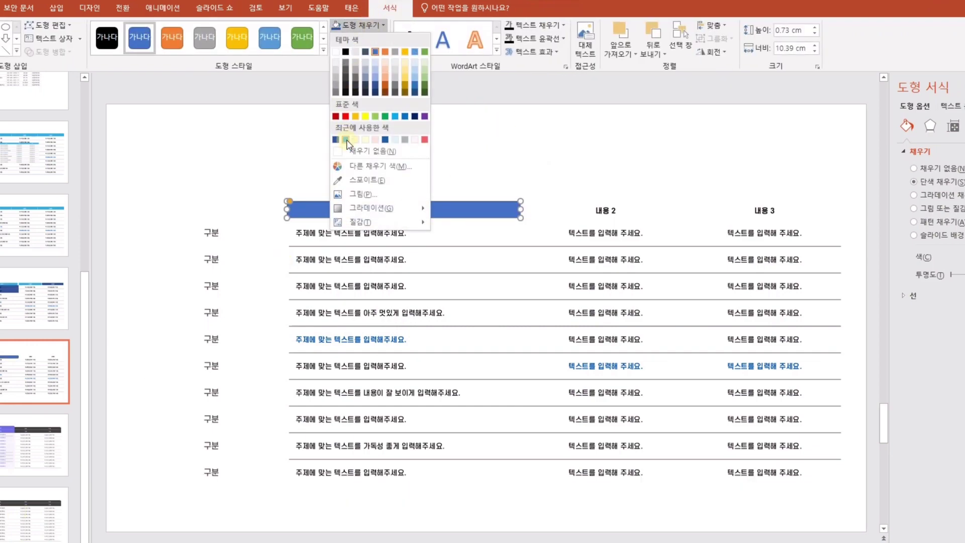
click(345, 139)
click(371, 39)
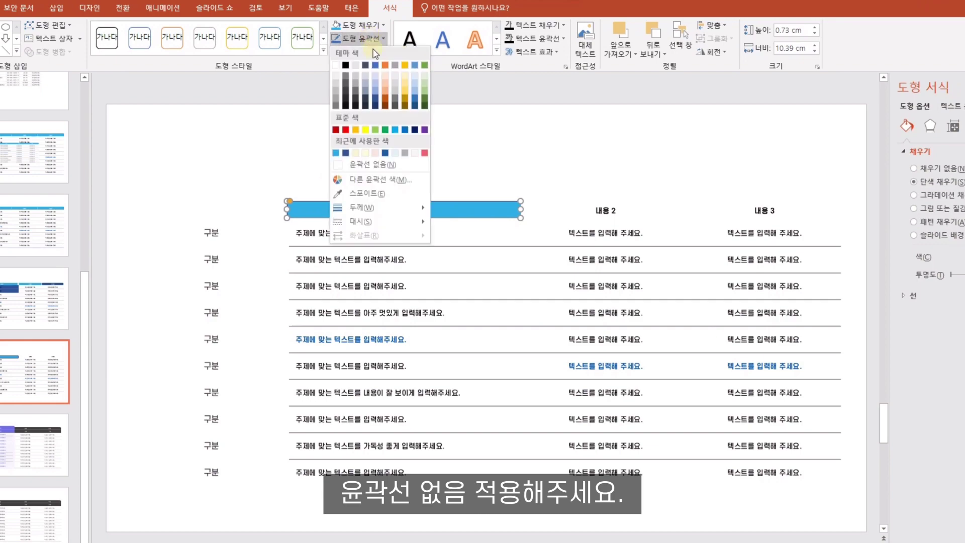
click(378, 162)
click(500, 109)
Send the blue rectangle to the back and set the table's header row to no fill
right_click(473, 206)
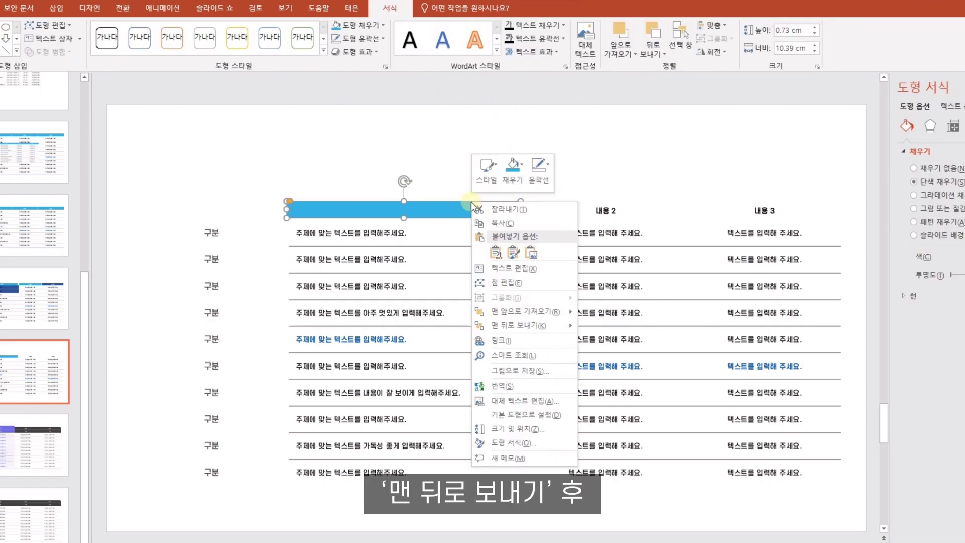
click(512, 318)
drag(211, 210, 756, 209)
click(953, 168)
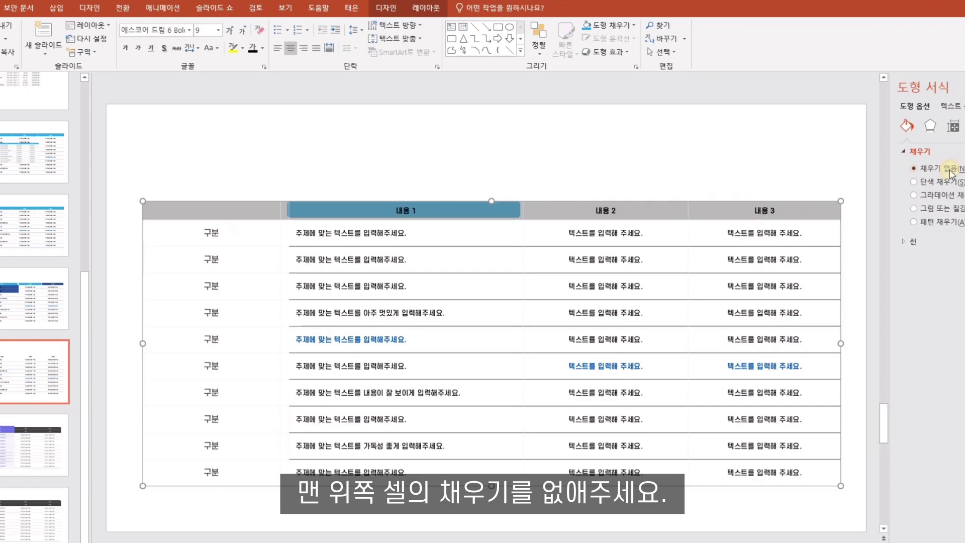
click(660, 149)
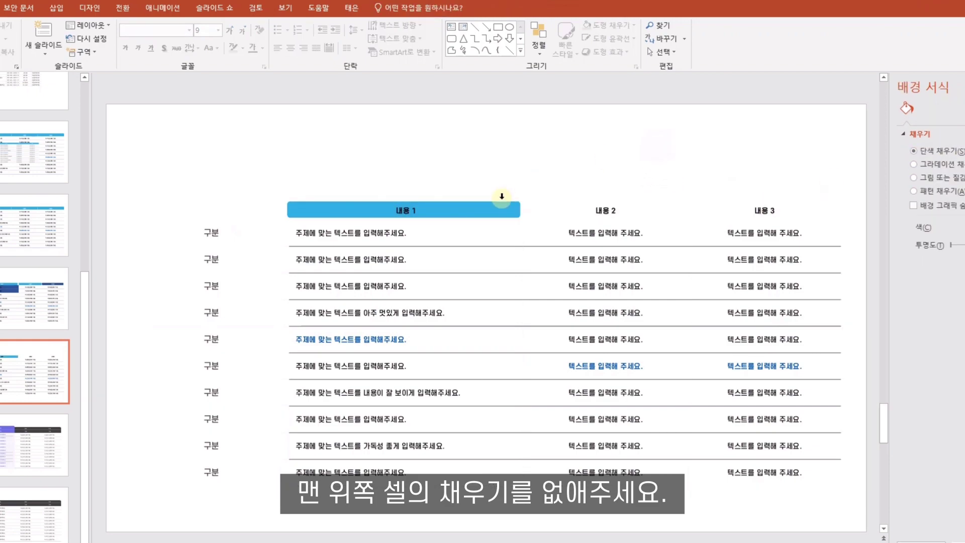
Fine-tune the blue rectangle's position behind the "내용 1" header text
click(500, 199)
click(525, 173)
drag(525, 170, 263, 228)
click(504, 178)
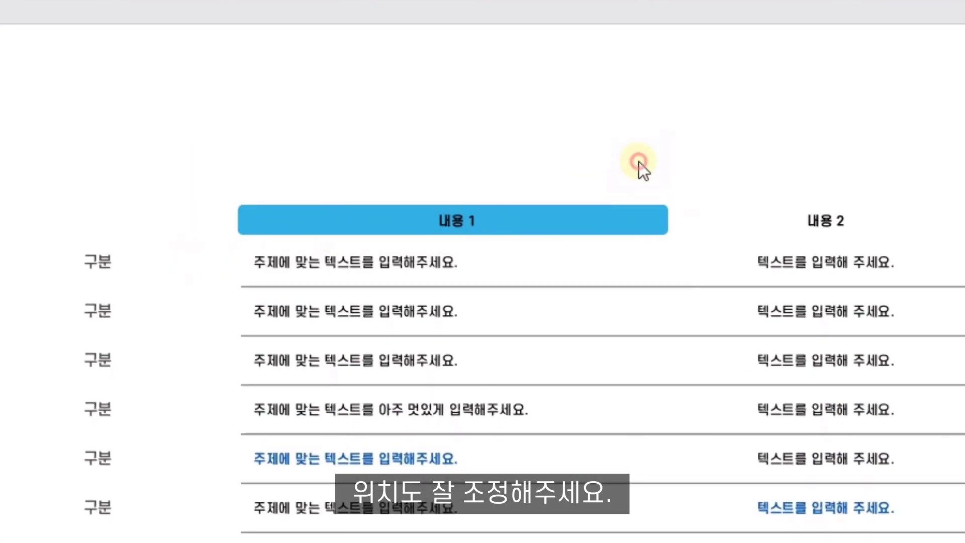
Change the font color of the "내용 1" header text to white
double_click(457, 221)
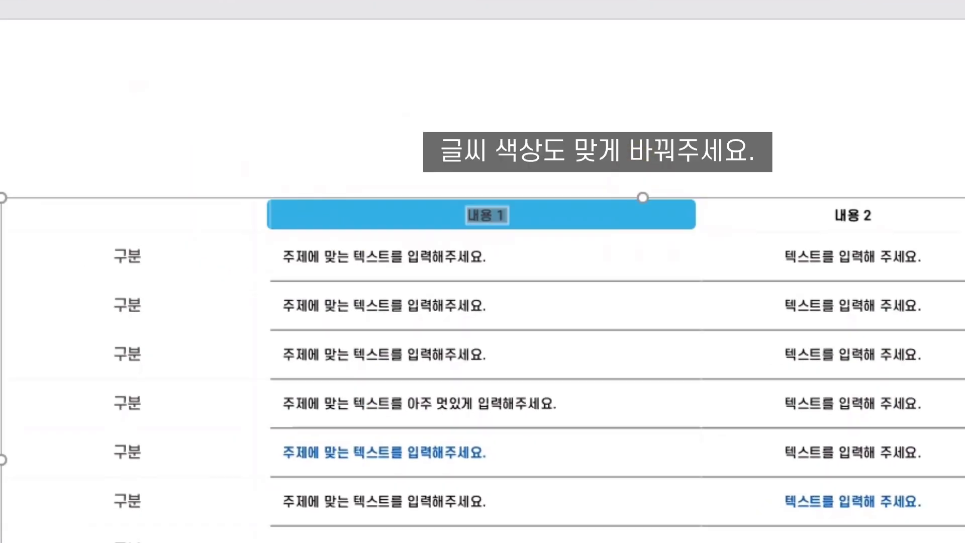
click(214, 0)
click(203, 0)
click(645, 83)
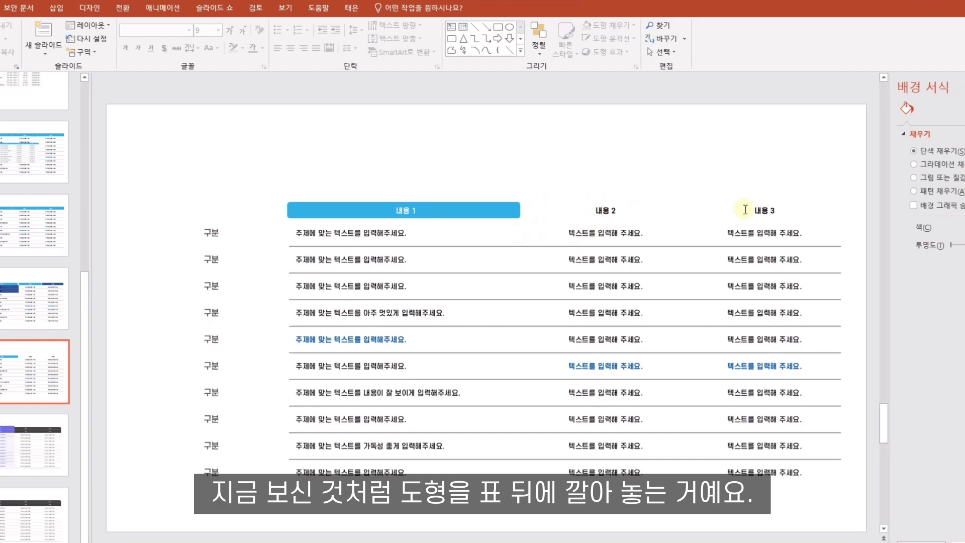
Try moving the table down without the blue rectangle behind it, and undo the move
click(535, 203)
drag(492, 201, 491, 236)
key(ctrl+z)
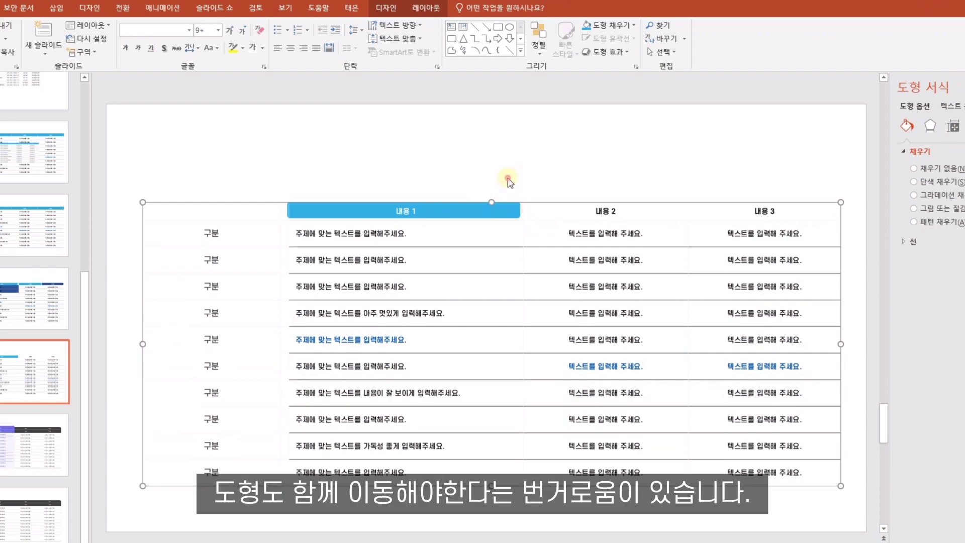
click(449, 179)
click(434, 203)
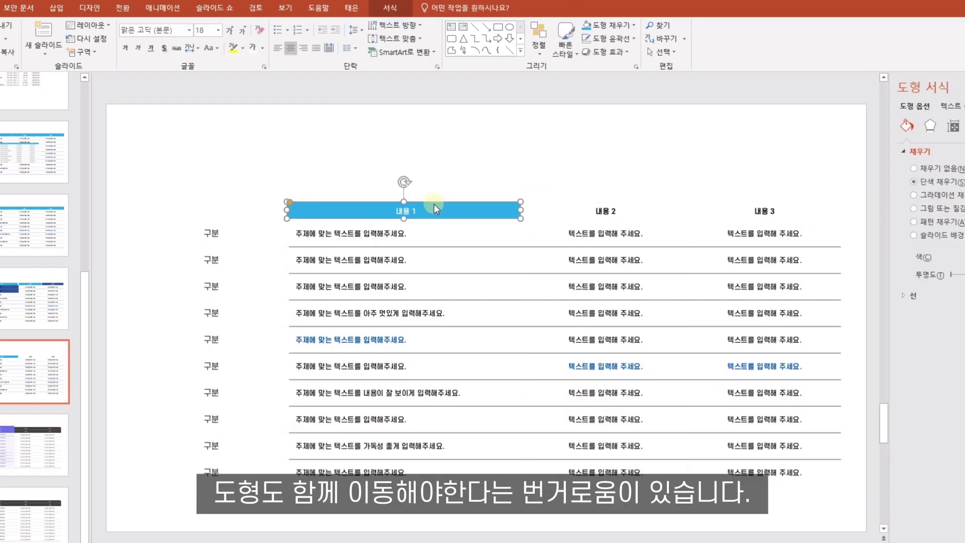
click(273, 244)
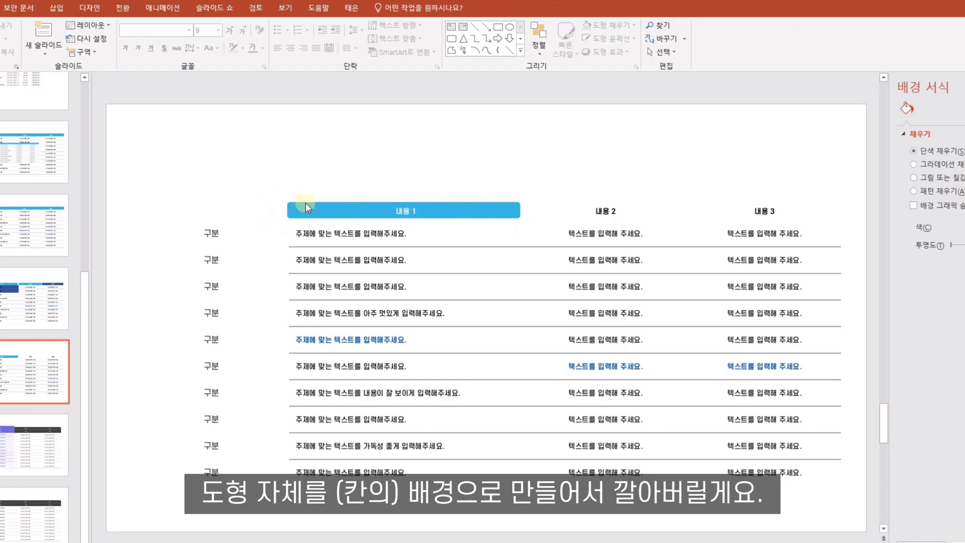
Move the blue rectangle above the table and save it as the PNG picture "그림1", replacing the existing file
click(461, 220)
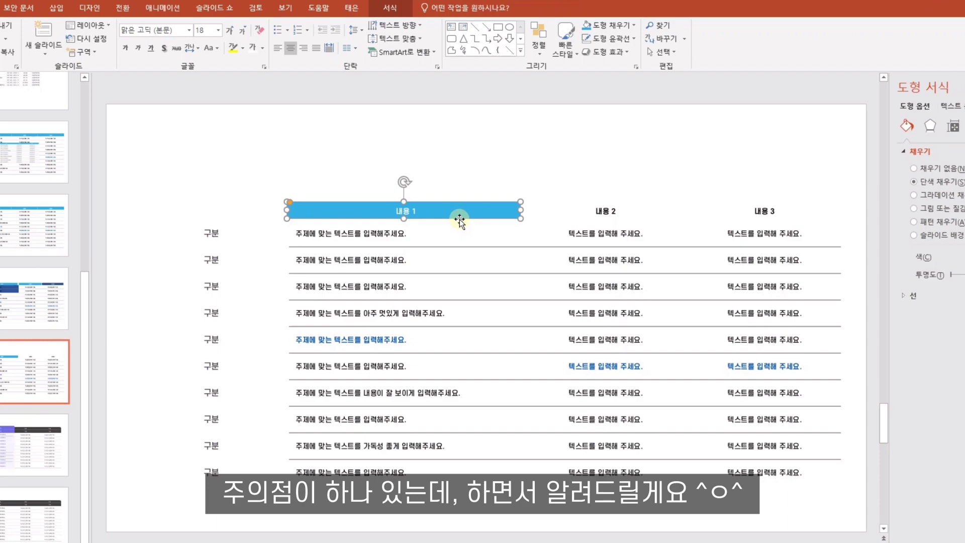
drag(491, 201, 491, 182)
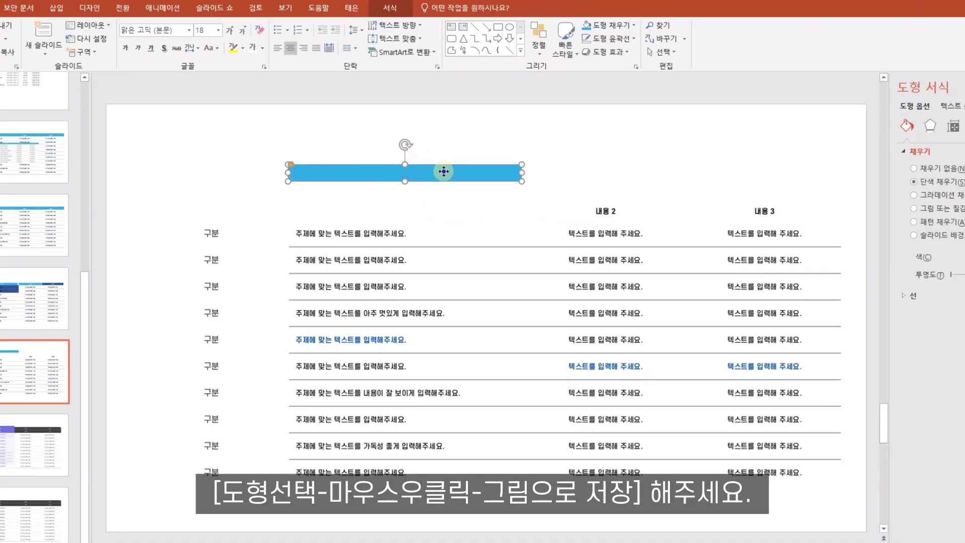
right_click(442, 168)
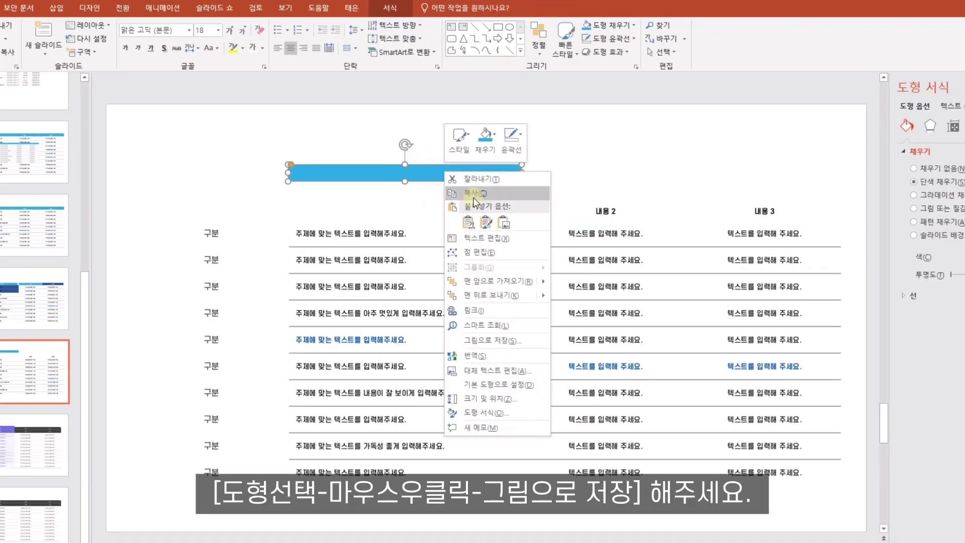
click(513, 340)
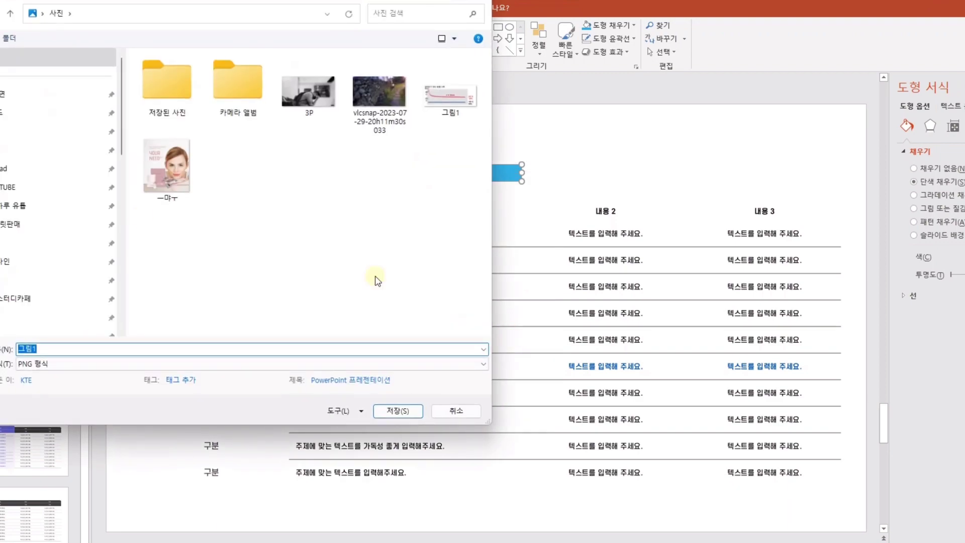
click(416, 416)
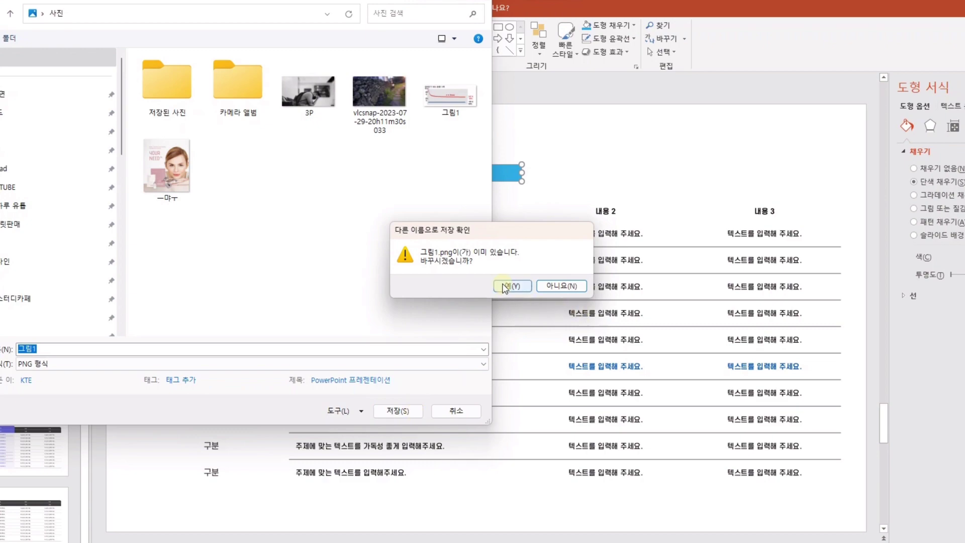
click(508, 285)
Fill the "내용 1" header cell with the saved picture file of the blue rounded rectangle
click(402, 212)
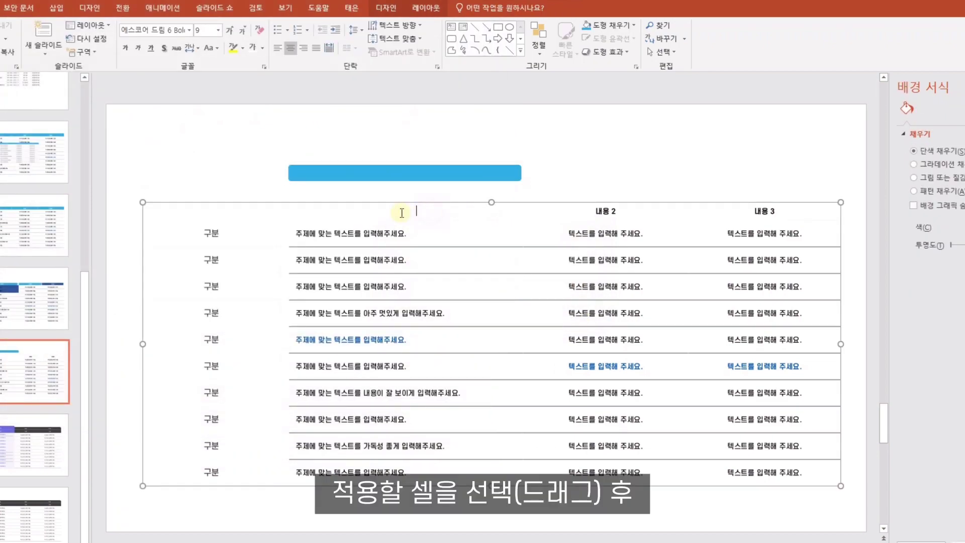
drag(442, 209, 307, 212)
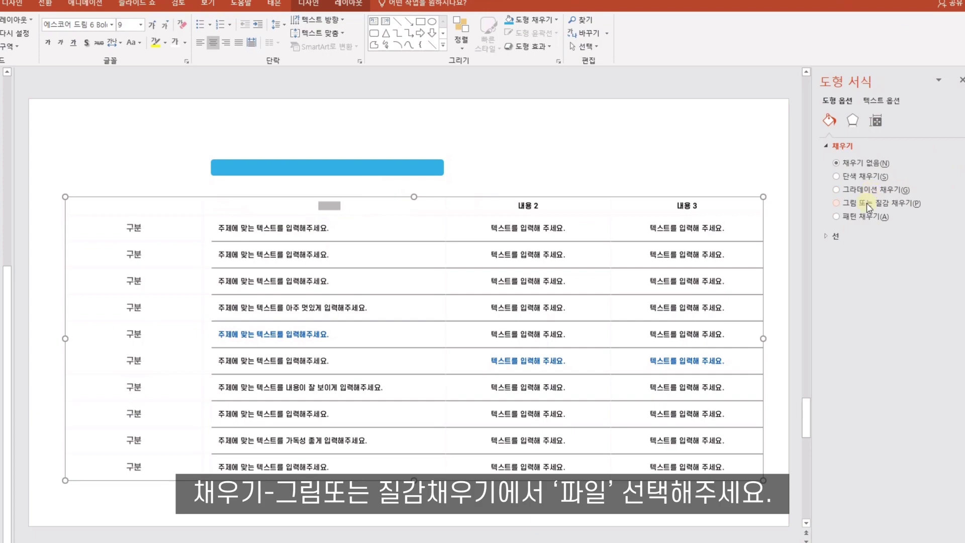
click(867, 203)
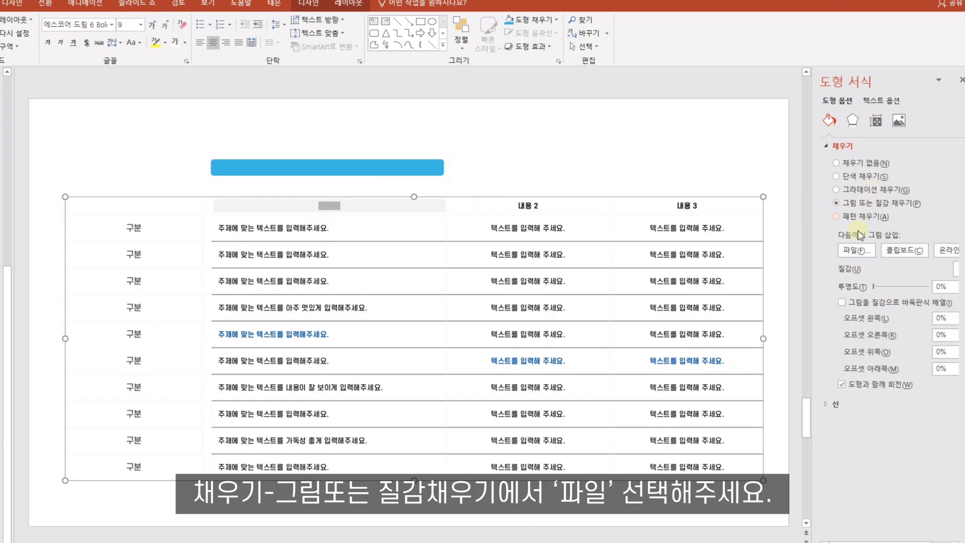
click(856, 250)
double_click(98, 169)
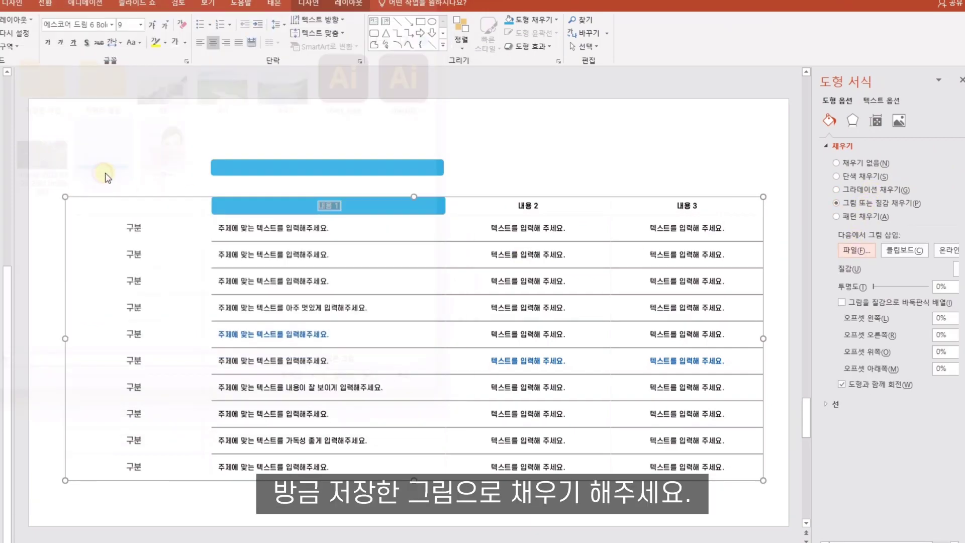
click(523, 169)
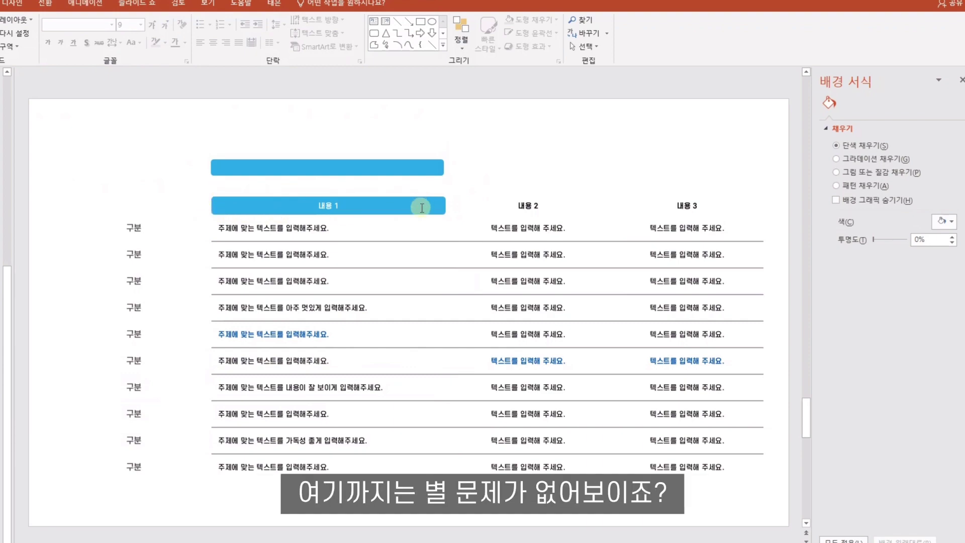
Fill the "내용 2" header cell with the same blue rectangle picture and check the gap between the two headers
drag(488, 205, 586, 200)
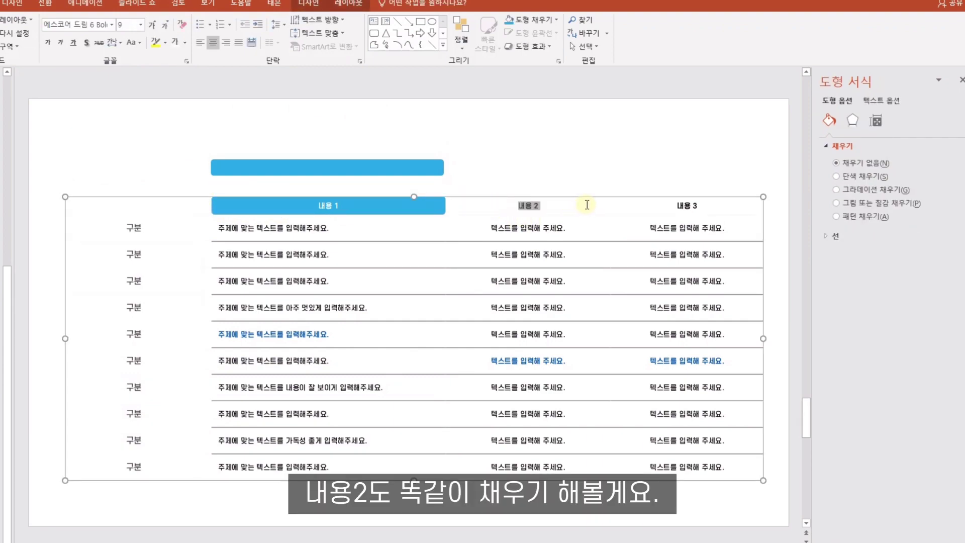
click(860, 204)
click(619, 154)
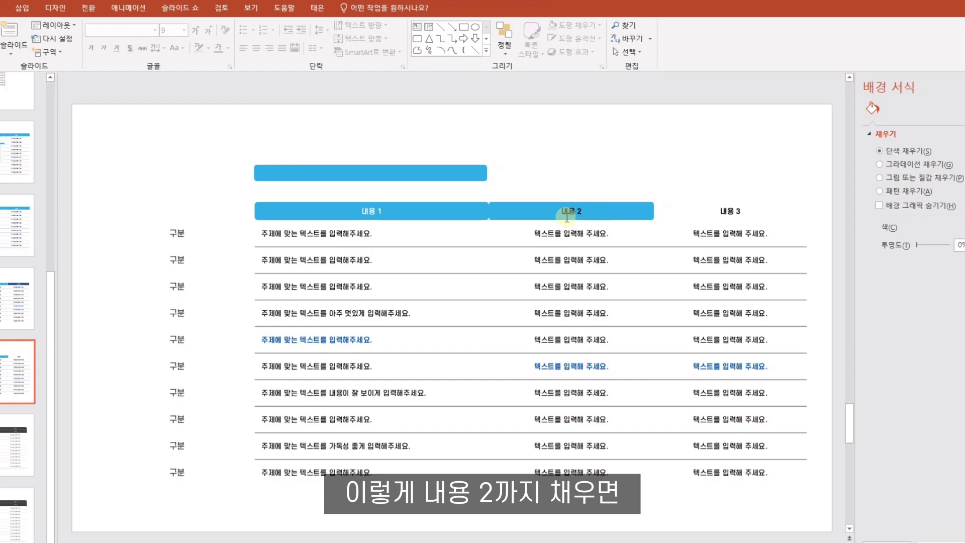
scroll(567, 217, up, 5)
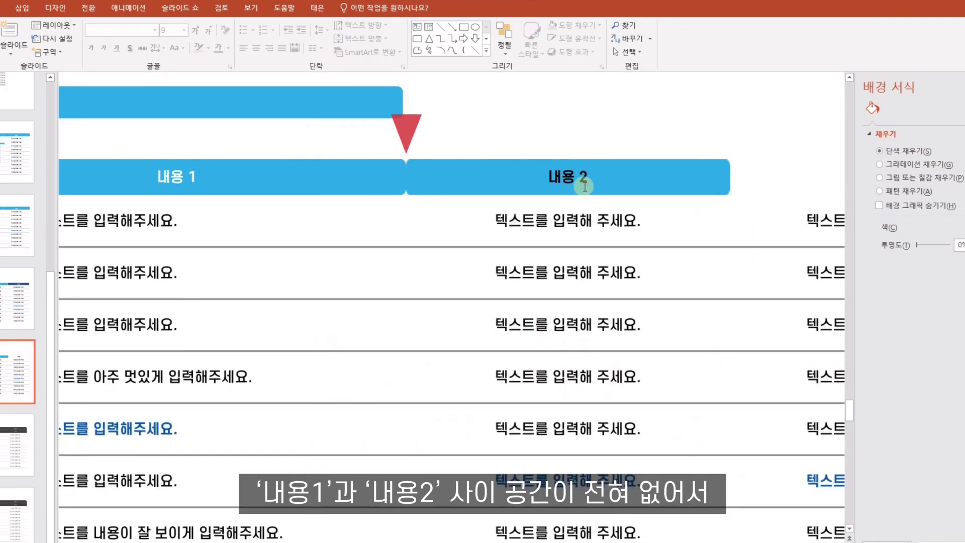
scroll(555, 192, down, 5)
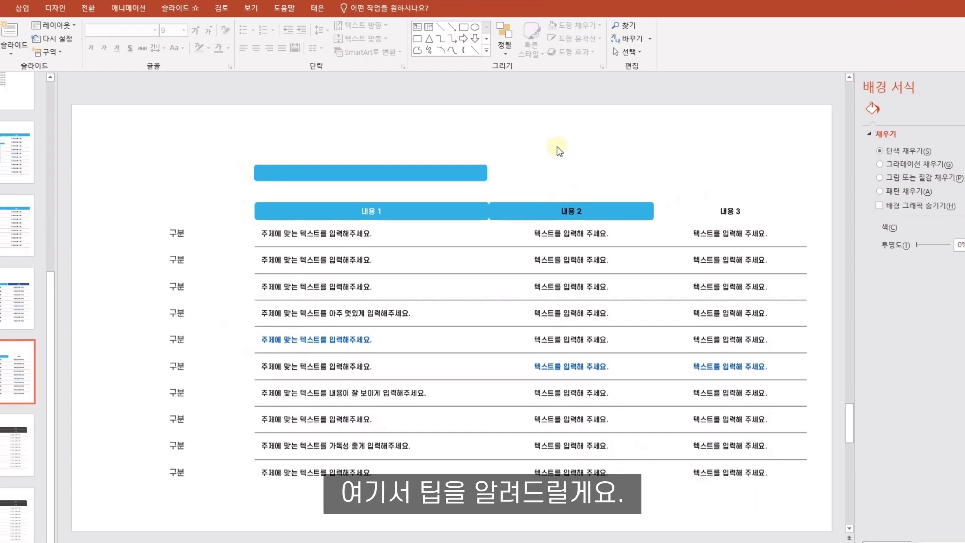
Undo the picture fills of the "내용 1" and "내용 2" header cells
key(ctrl+z)
key(ctrl+z)
key(ctrl+z)
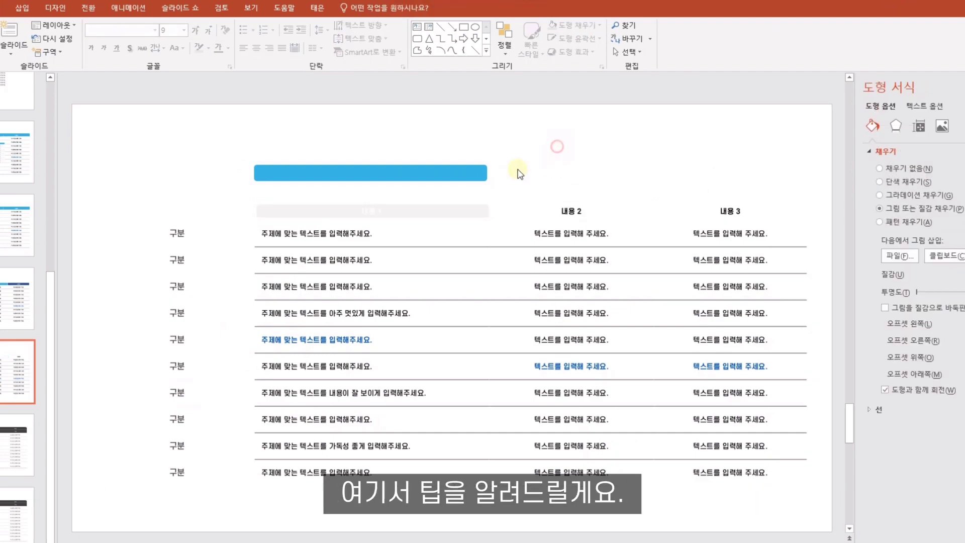
Draw a rectangle about 10.57 cm wide and 1.02 cm high over the blue rounded rectangle, slightly larger than it
click(267, 174)
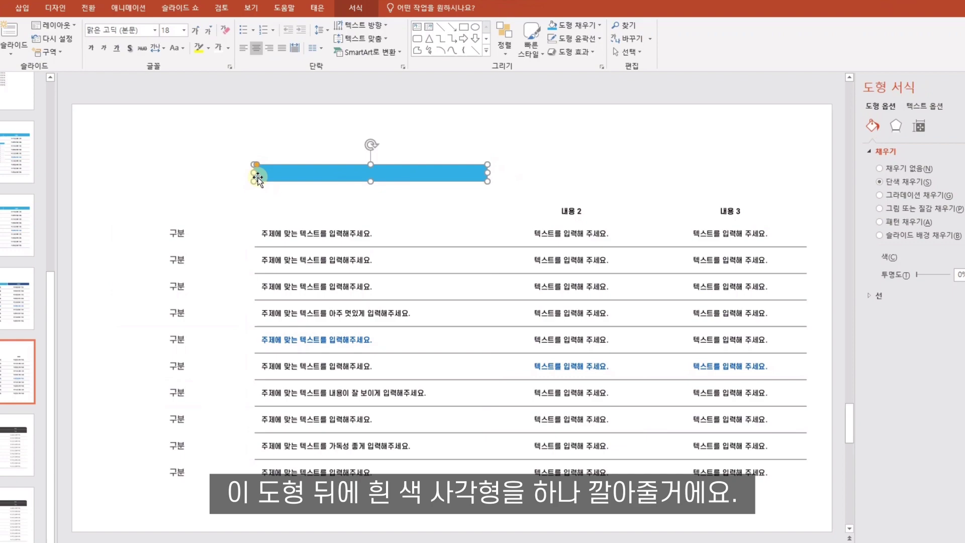
click(23, 8)
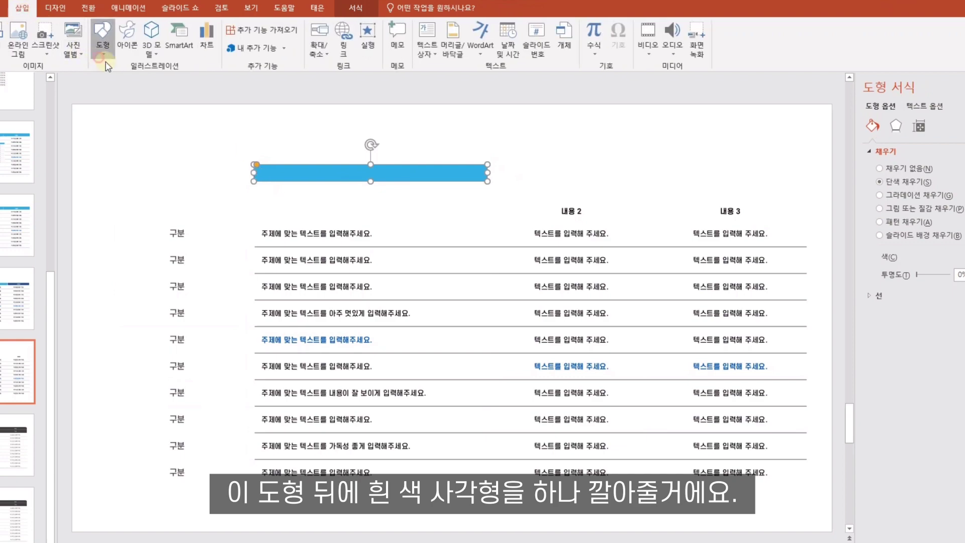
click(103, 35)
click(132, 80)
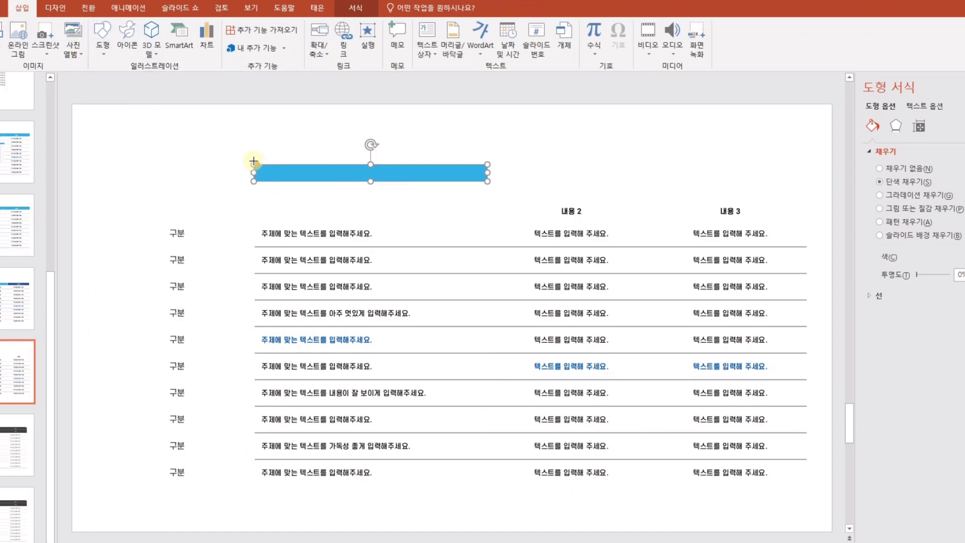
scroll(255, 161, up, 7)
scroll(273, 219, down, 5)
drag(277, 166, 625, 199)
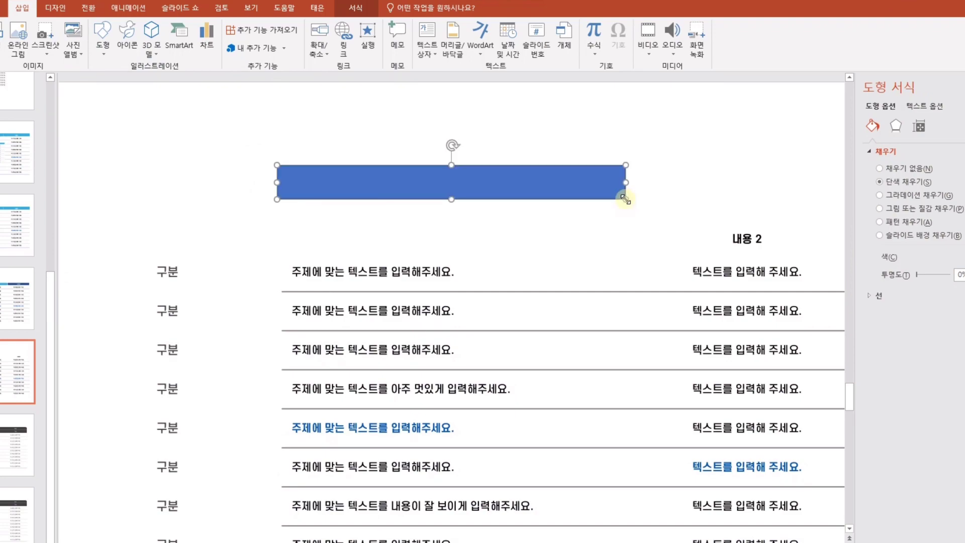
Give the new rectangle a solid white fill and no outline
click(958, 257)
click(924, 282)
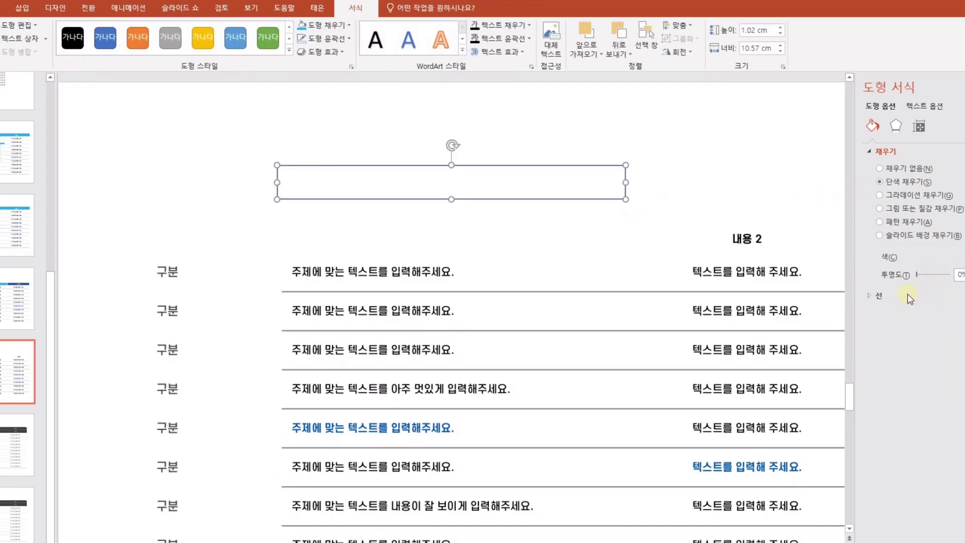
click(879, 296)
click(905, 313)
click(629, 200)
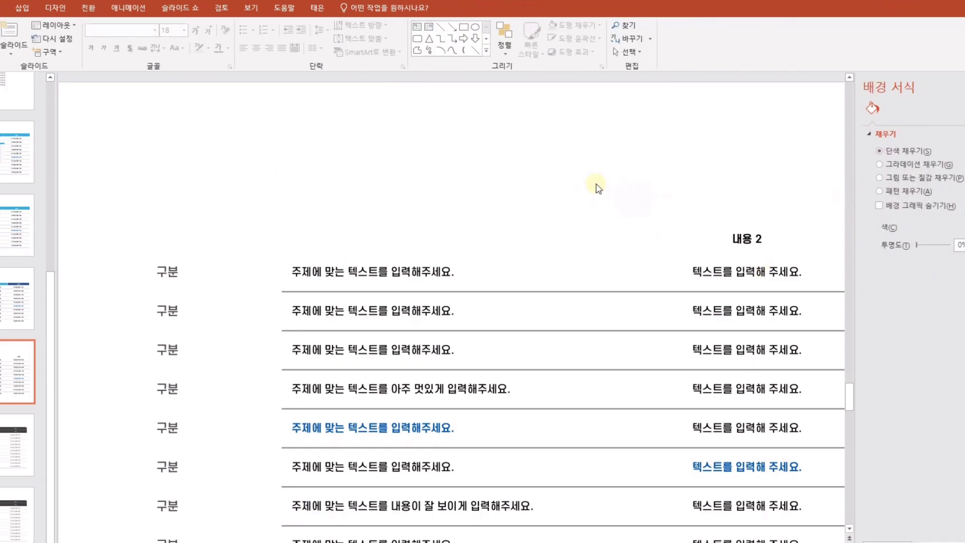
Send the white rectangle to the back, behind the blue rounded rectangle
click(625, 190)
right_click(598, 185)
click(638, 306)
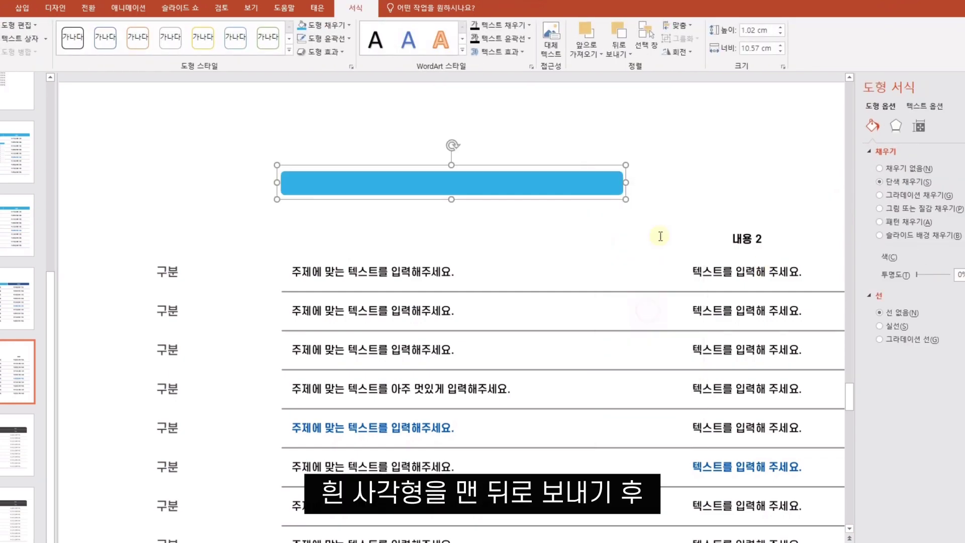
Reduce the white rectangle's height to about 0.9 cm so little margin remains around the blue shape
click(470, 157)
click(451, 157)
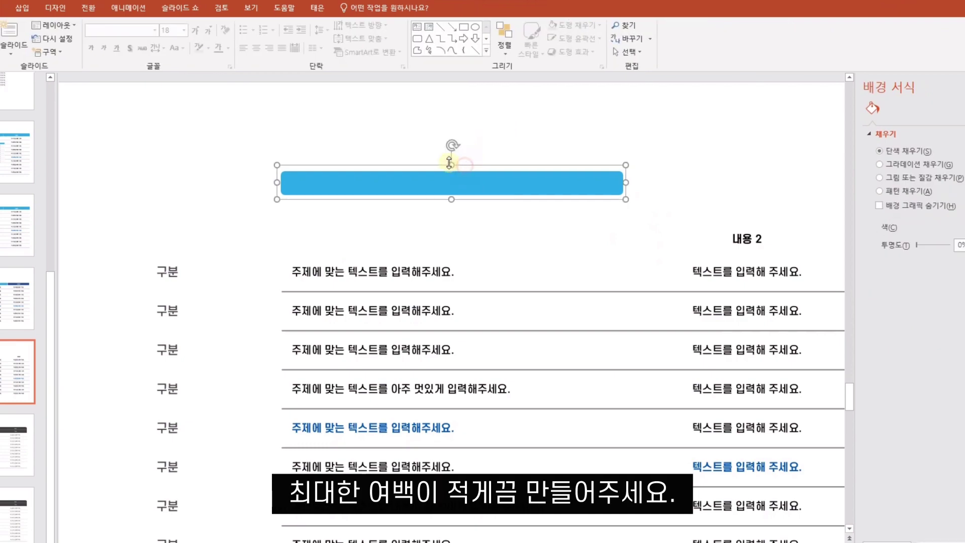
drag(451, 157, 450, 196)
Centre the blue shape and the white rectangle on each other horizontally and vertically, and group them
drag(648, 207, 205, 104)
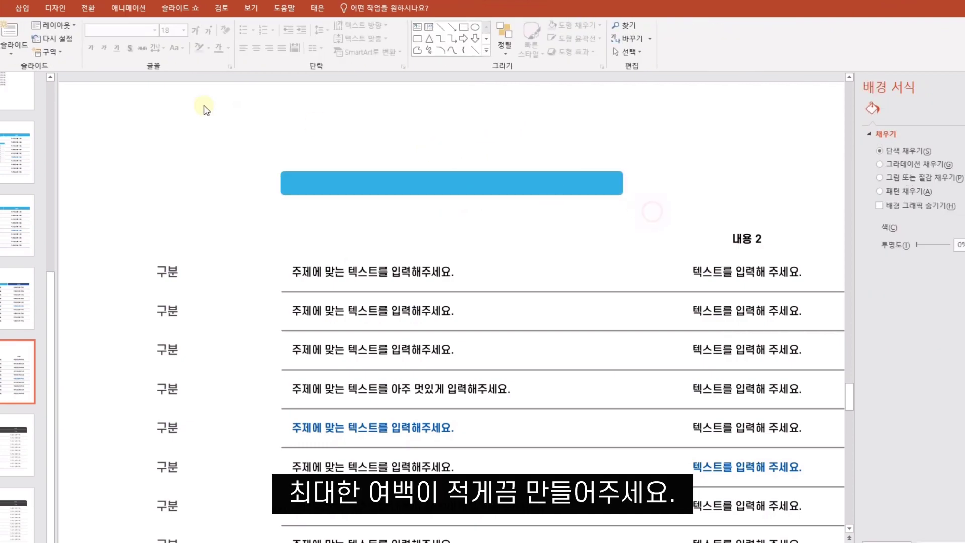
click(44, 1)
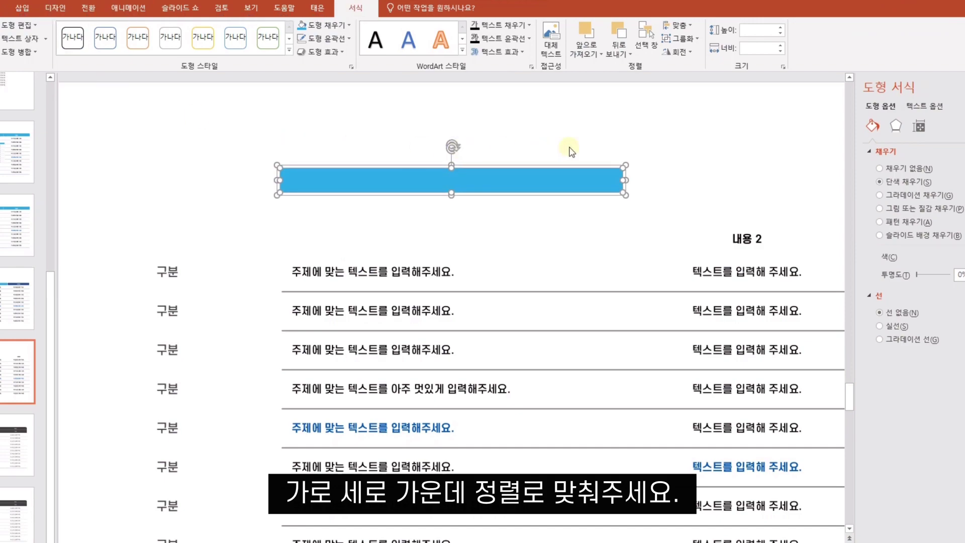
key(ctrl+g)
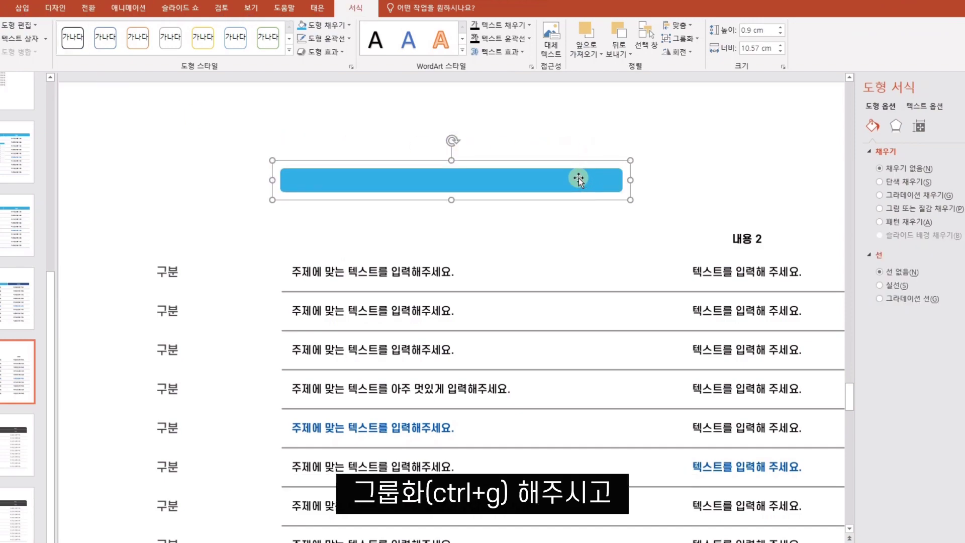
Save the grouped shape as the picture "그림2" in the 사진 folder
right_click(578, 178)
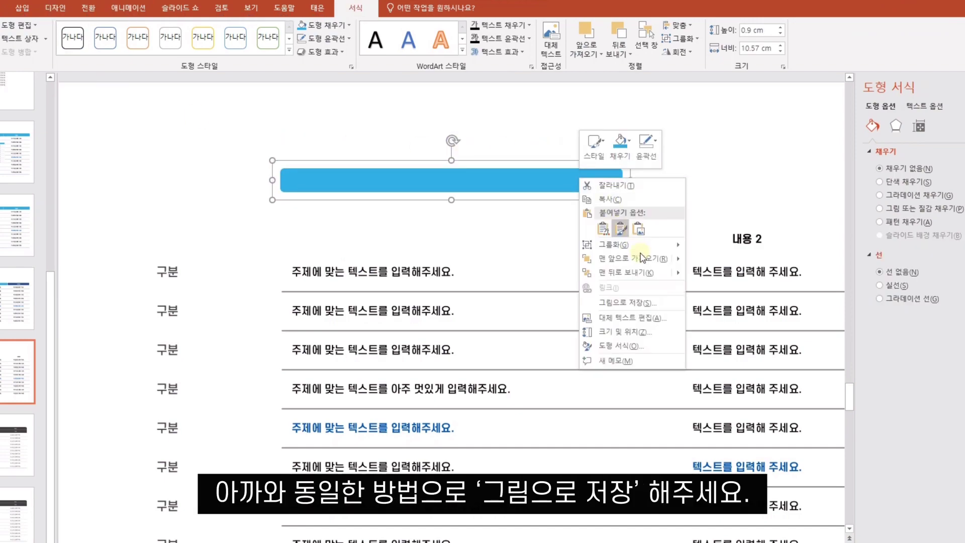
click(643, 305)
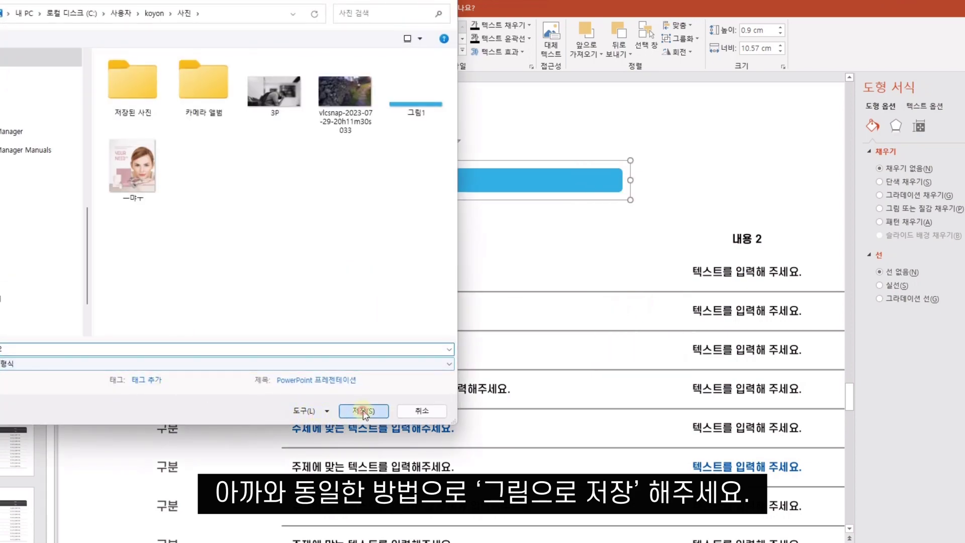
click(363, 412)
Fill the "내용 1" header cell with the picture file "그림2"
click(477, 234)
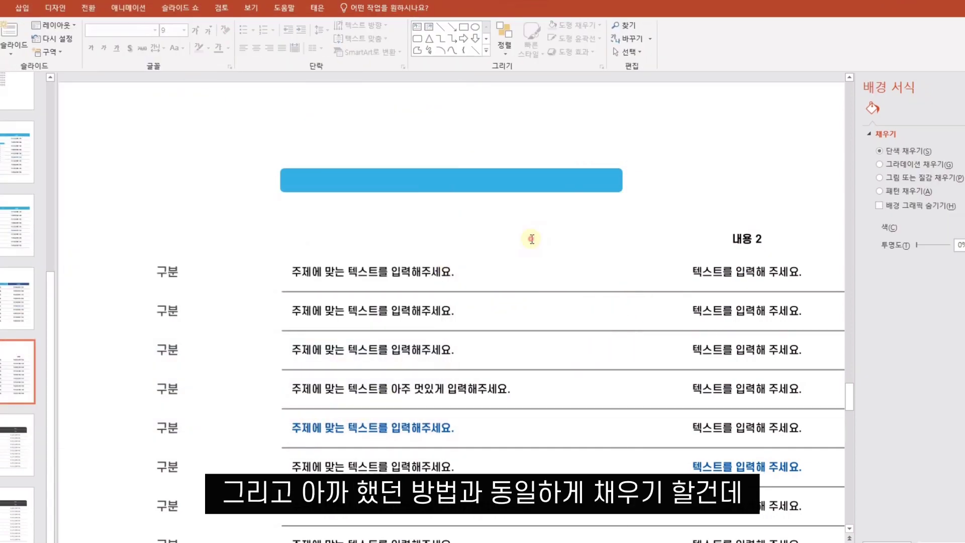
click(906, 208)
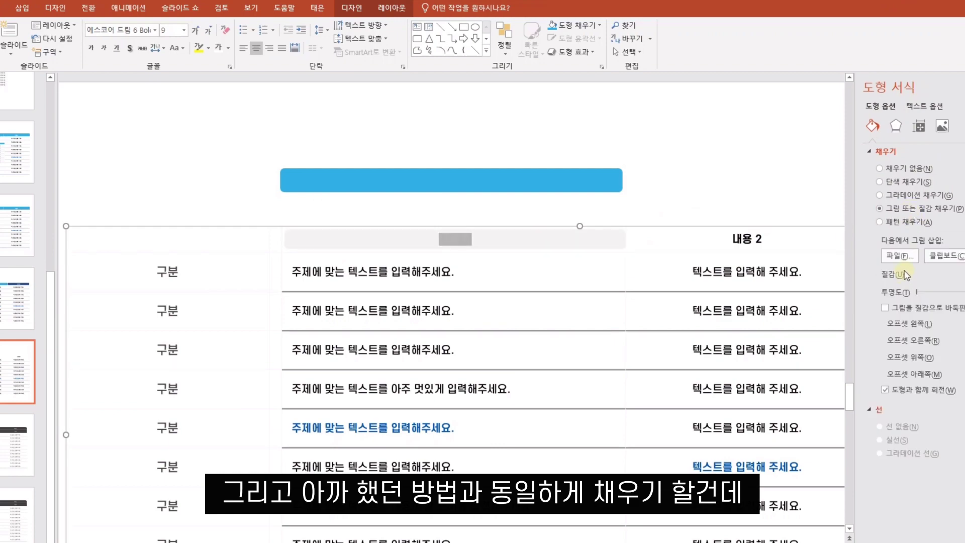
click(900, 256)
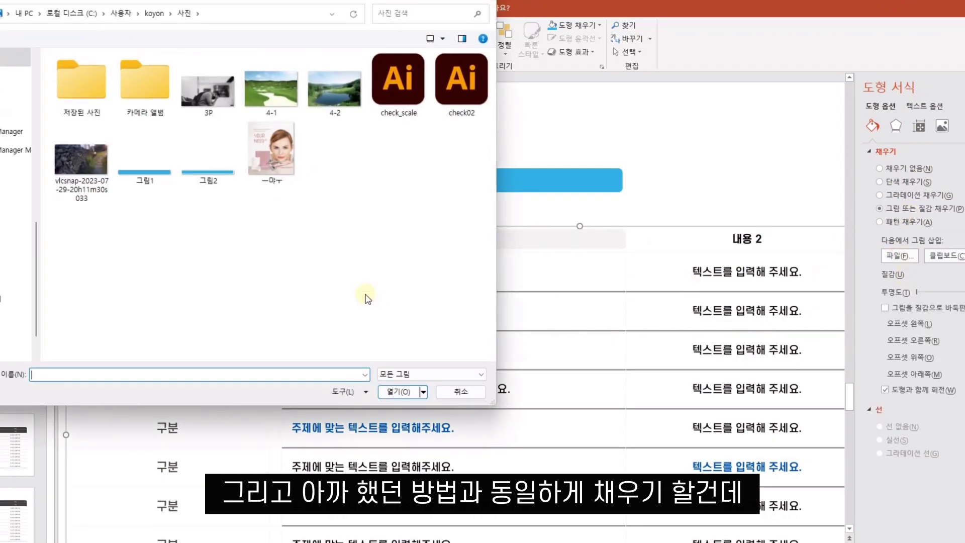
click(208, 170)
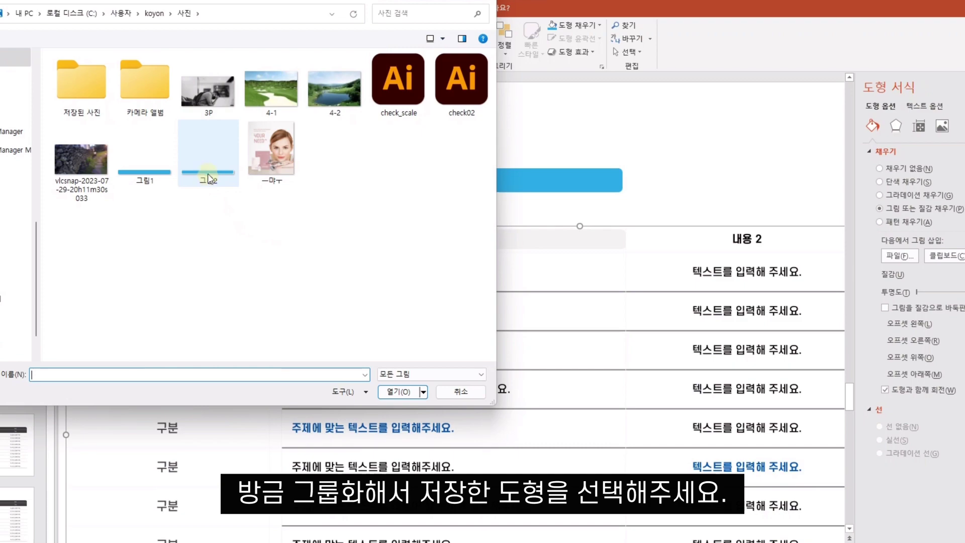
double_click(207, 170)
click(798, 211)
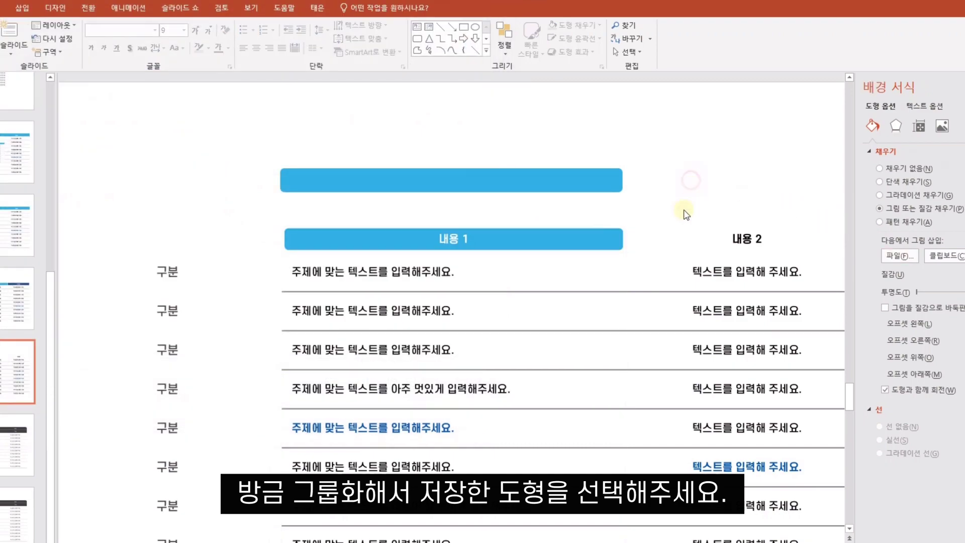
Fill the "내용 2" header cell with the same picture as "내용 1" and check the gap between the headers
scroll(619, 324, down, 2)
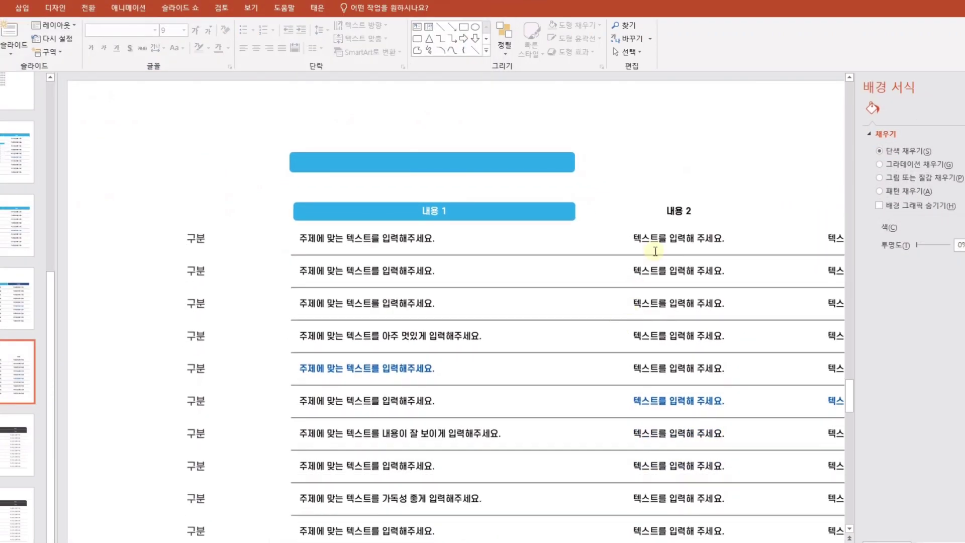
drag(643, 211, 703, 211)
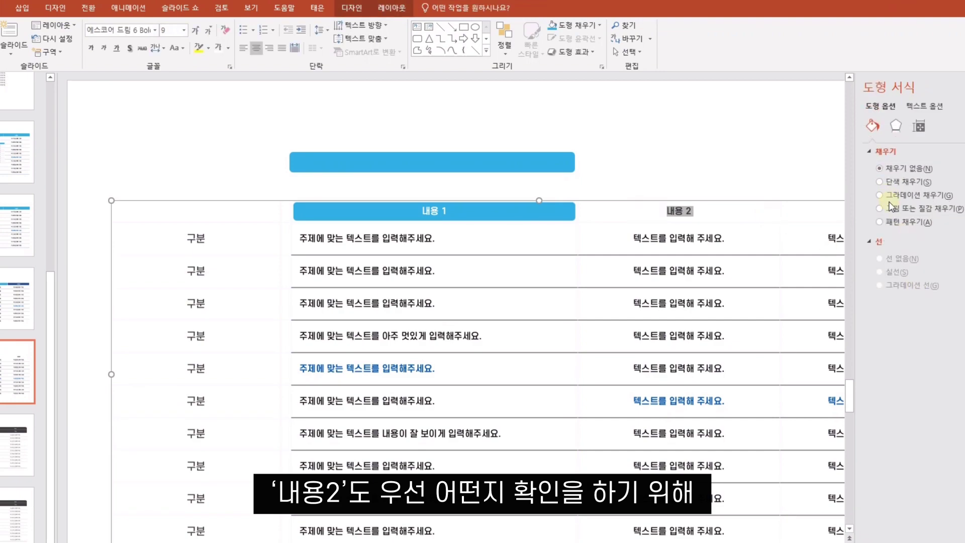
click(889, 210)
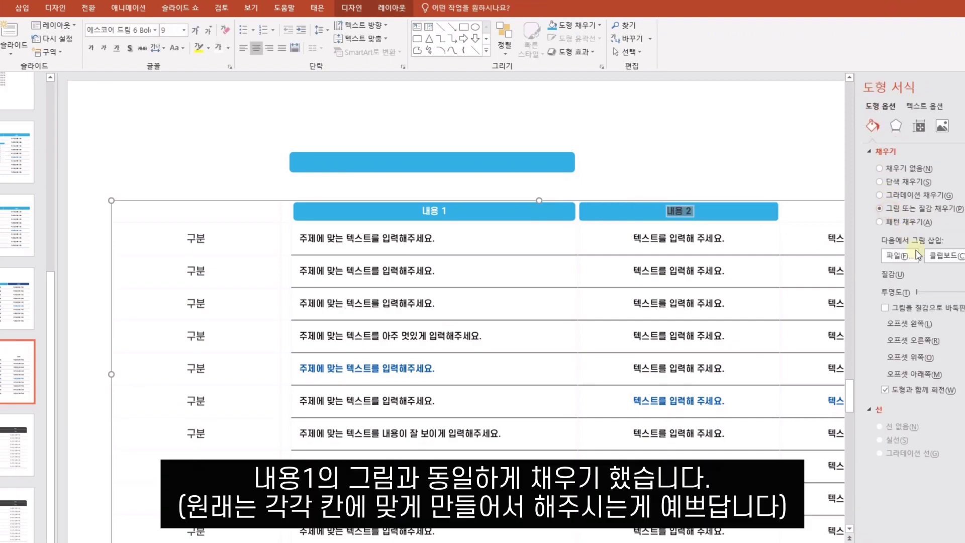
key(Escape)
key(Escape)
scroll(521, 221, down, 2)
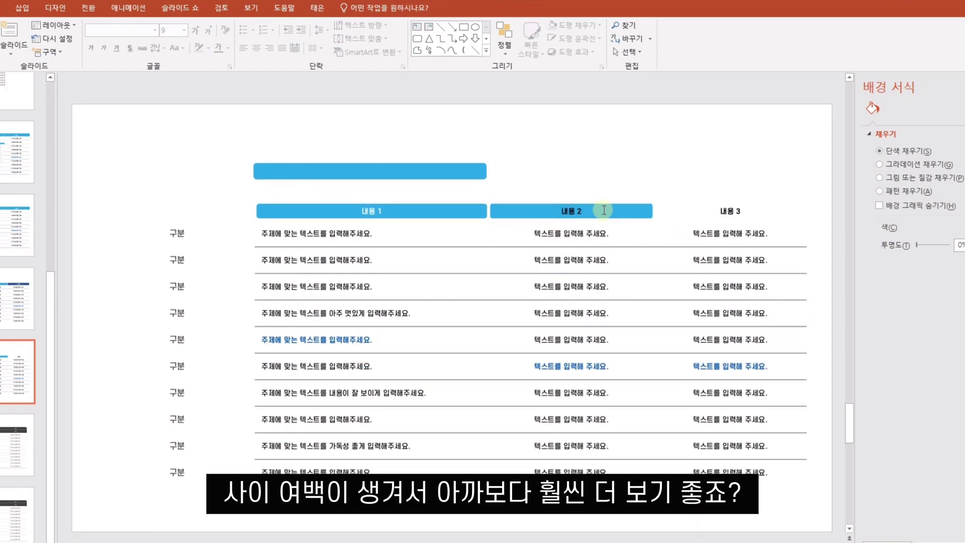
Make the "내용 2" header text white and go to the previous slide
click(703, 210)
click(772, 177)
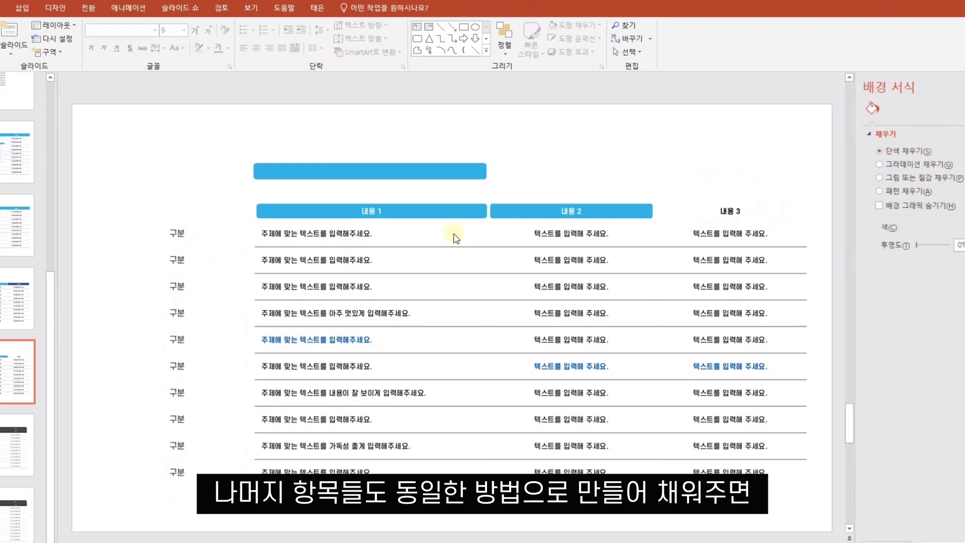
key(Page_Up)
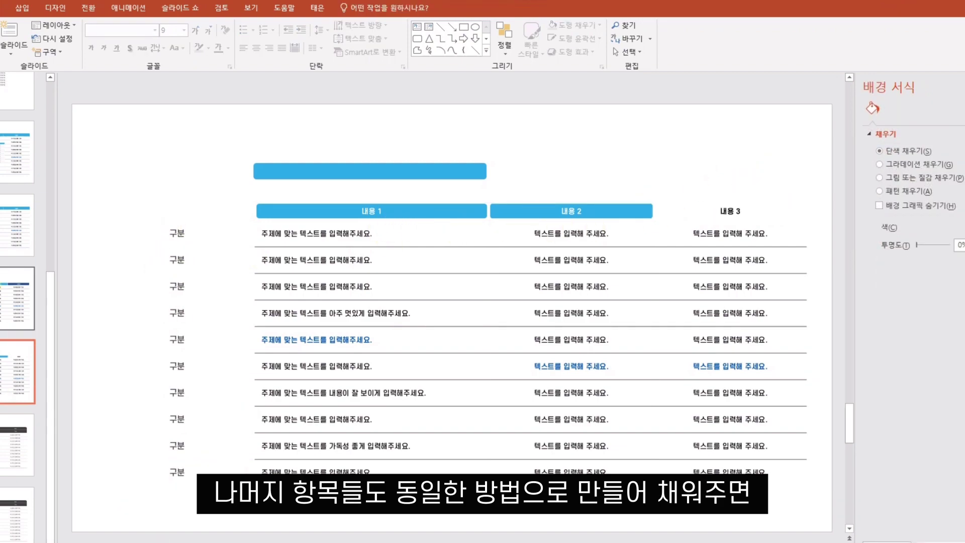